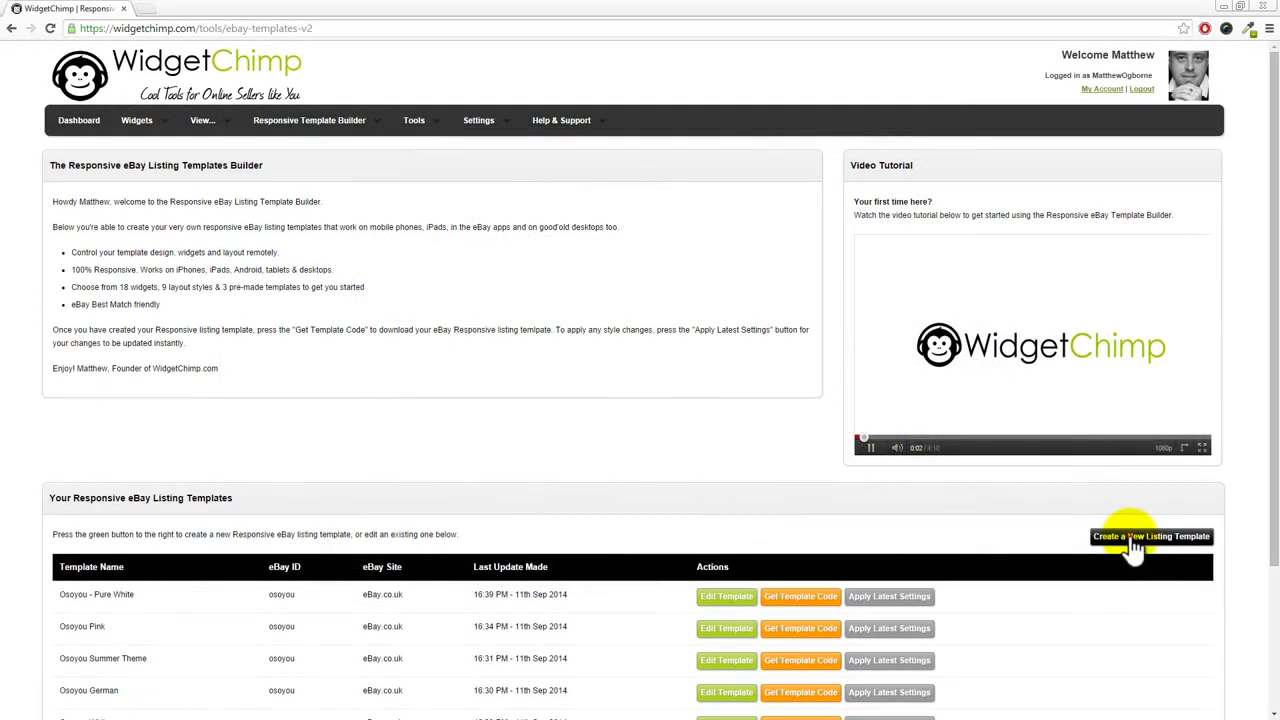
# Start a new listing template and fill the editor with a pre-defined layout.
pyautogui.click(1133, 540)
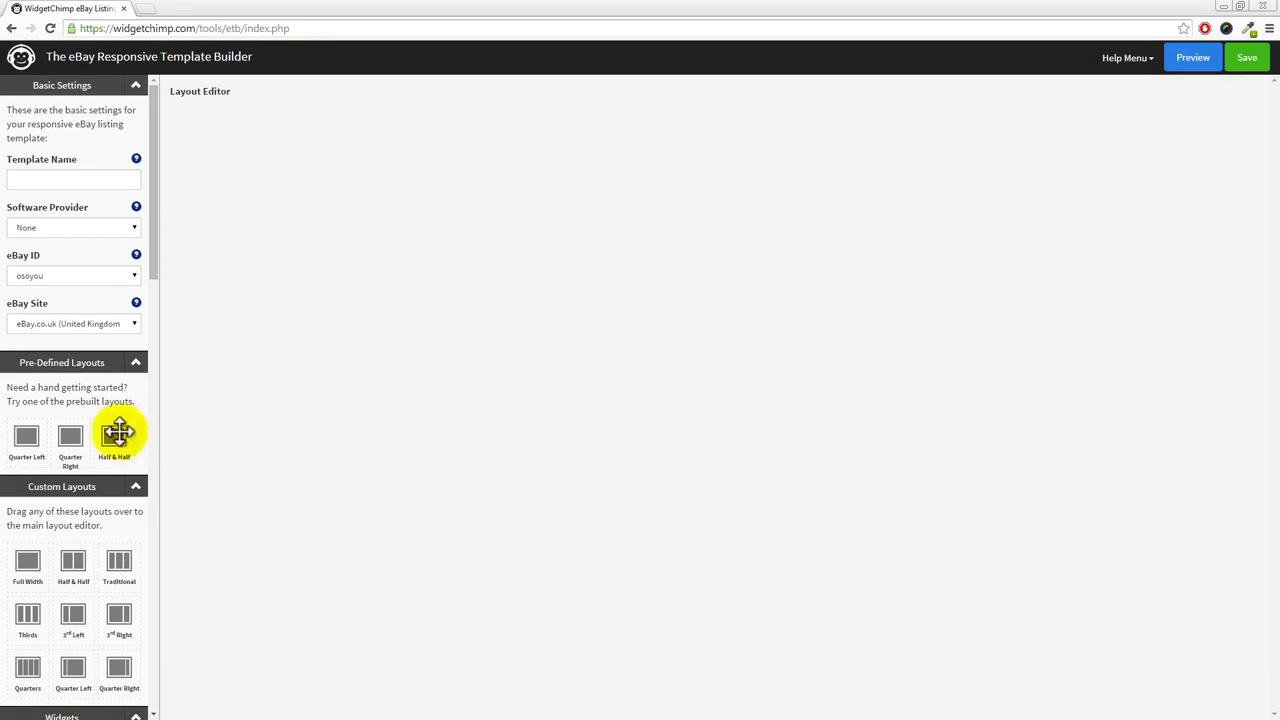
pyautogui.moveTo(71, 440); pyautogui.dragTo(200, 99)
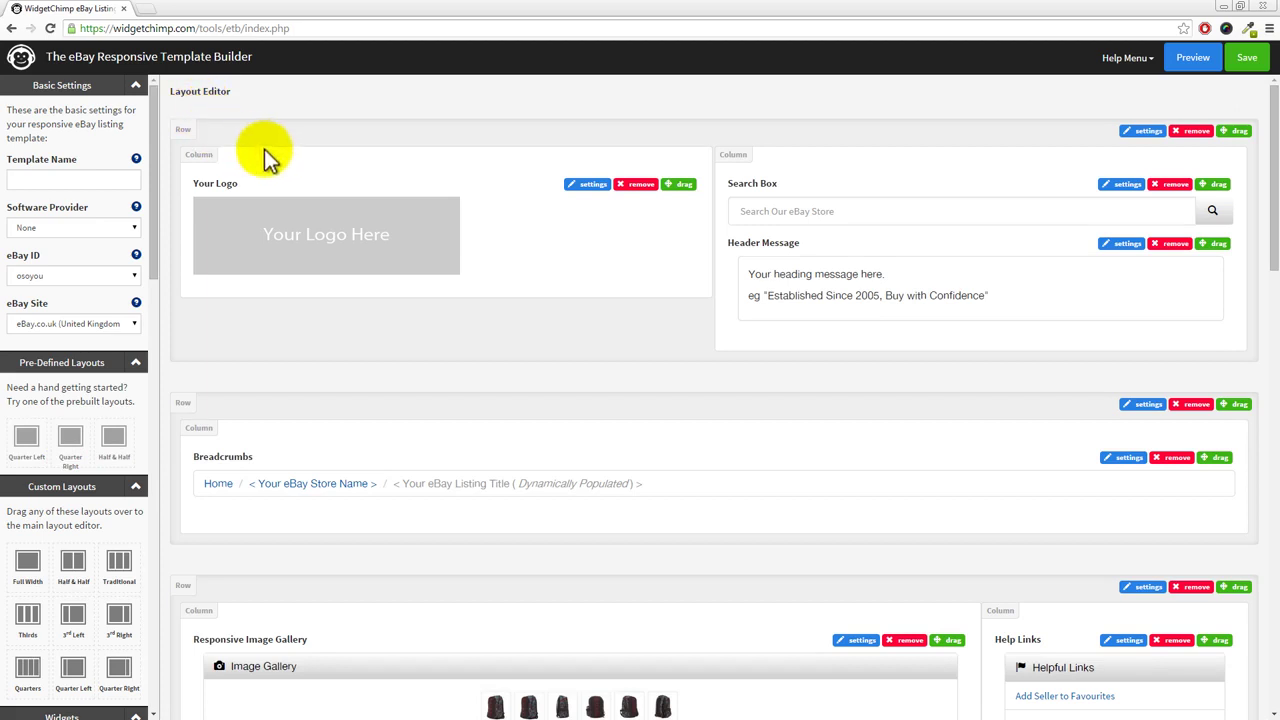
pyautogui.moveTo(157, 258); pyautogui.dragTo(163, 414)
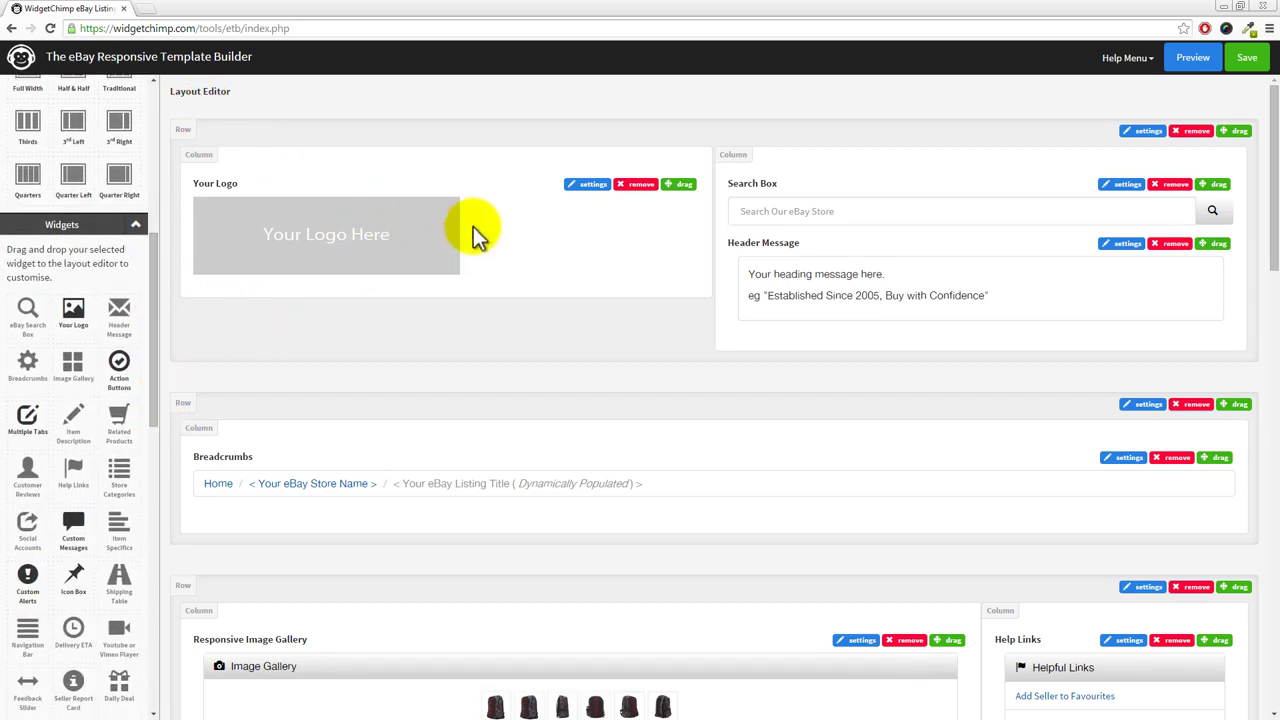
# Set the logo widget's URL to the suggested osoyou logo address and save.
pyautogui.click(585, 184)
pyautogui.click(551, 243)
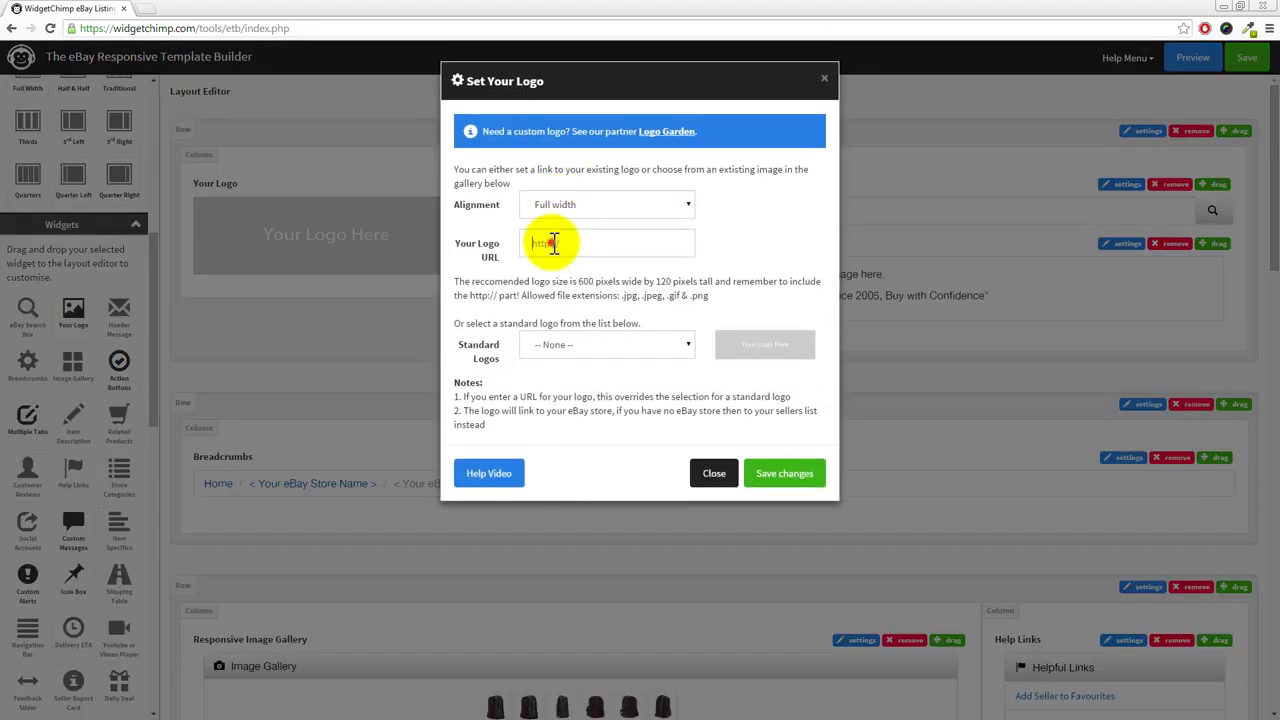
pyautogui.write('h')
pyautogui.click(560, 280)
pyautogui.click(770, 473)
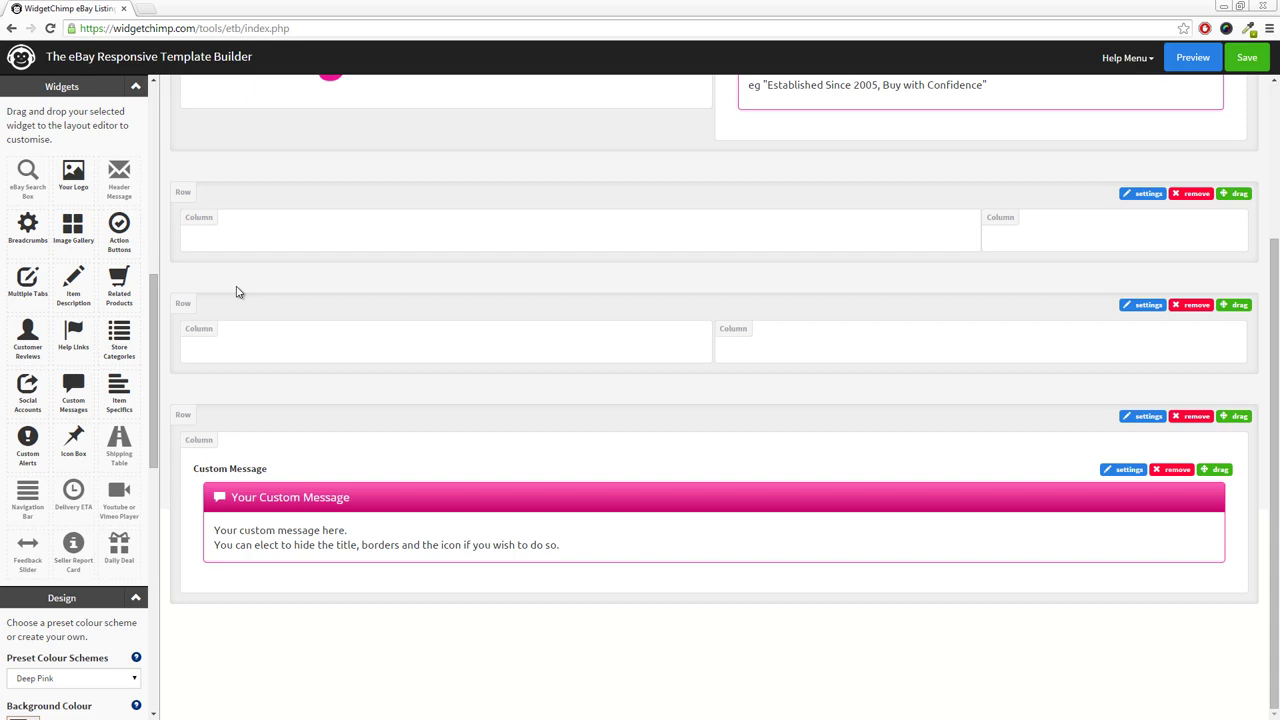
# Place an Image Gallery in the first row's left column with thumbnails under the main image.
pyautogui.moveTo(72, 228); pyautogui.dragTo(294, 234)
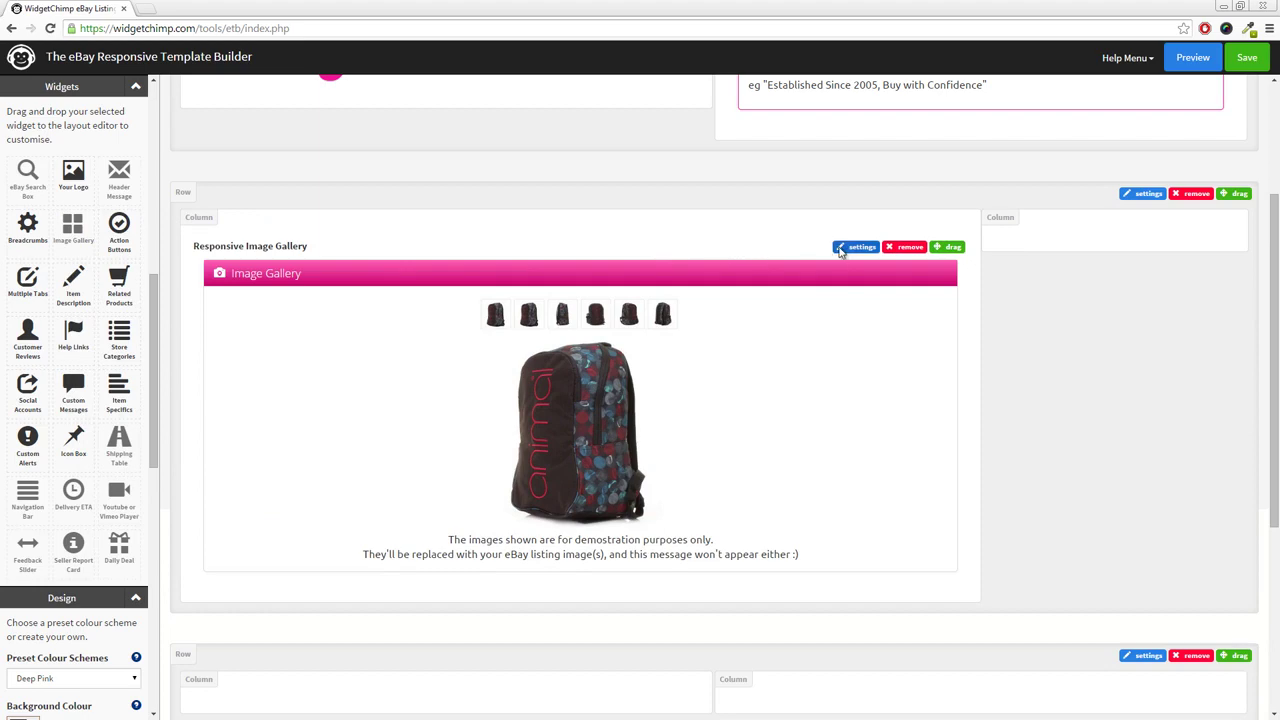
pyautogui.click(840, 248)
pyautogui.click(688, 250)
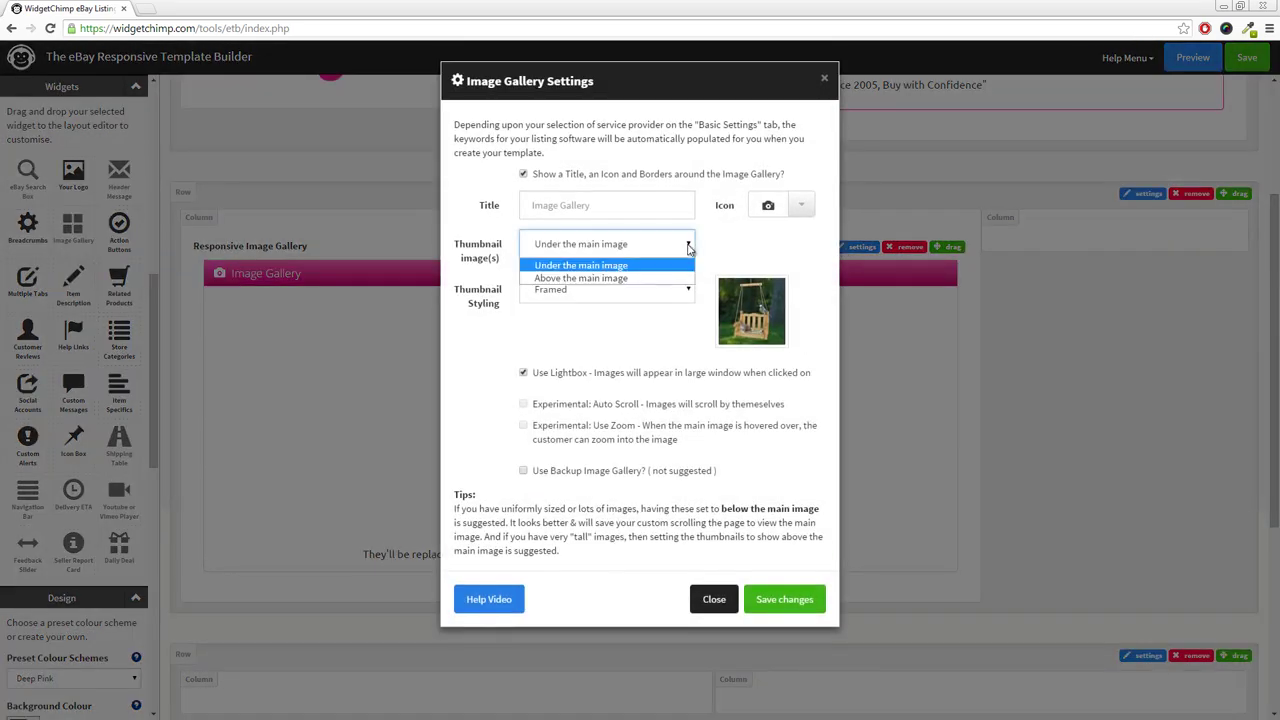
pyautogui.click(686, 253)
pyautogui.click(772, 600)
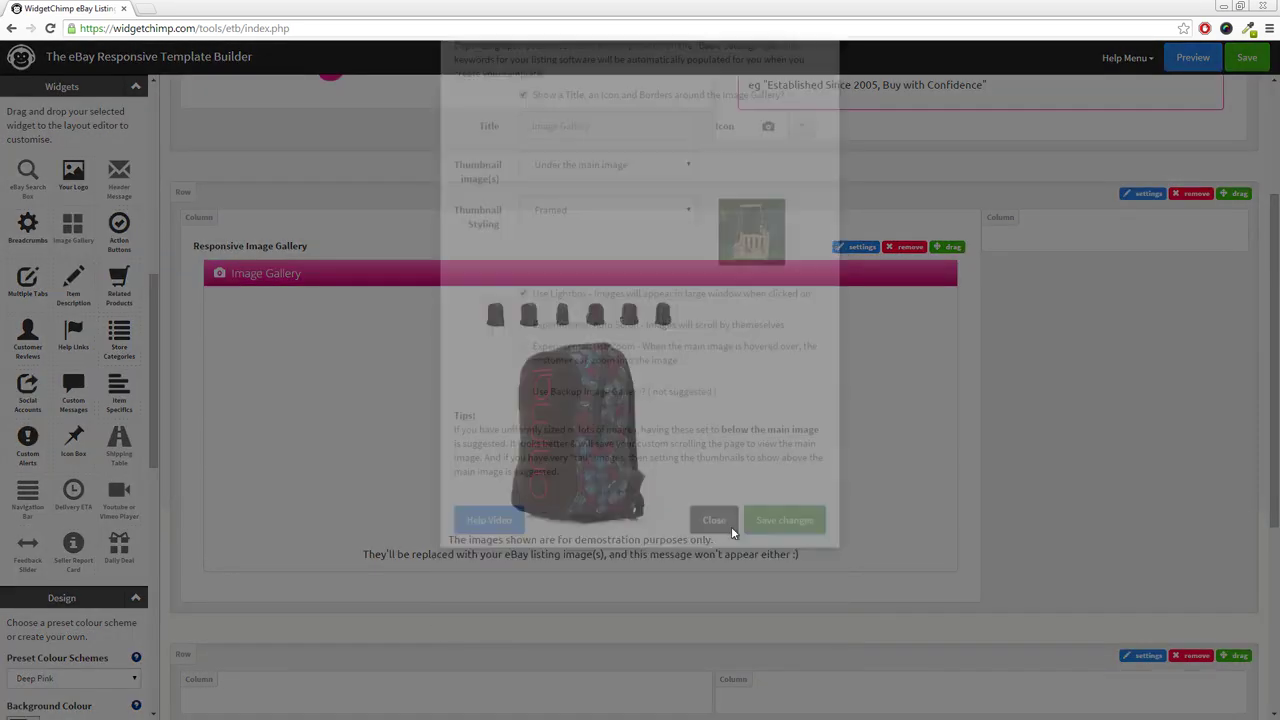
# Add Store Categories to the right column and Action Buttons below the gallery.
pyautogui.moveTo(119, 340); pyautogui.dragTo(1008, 228)
pyautogui.scroll(-2, 1051, 246)
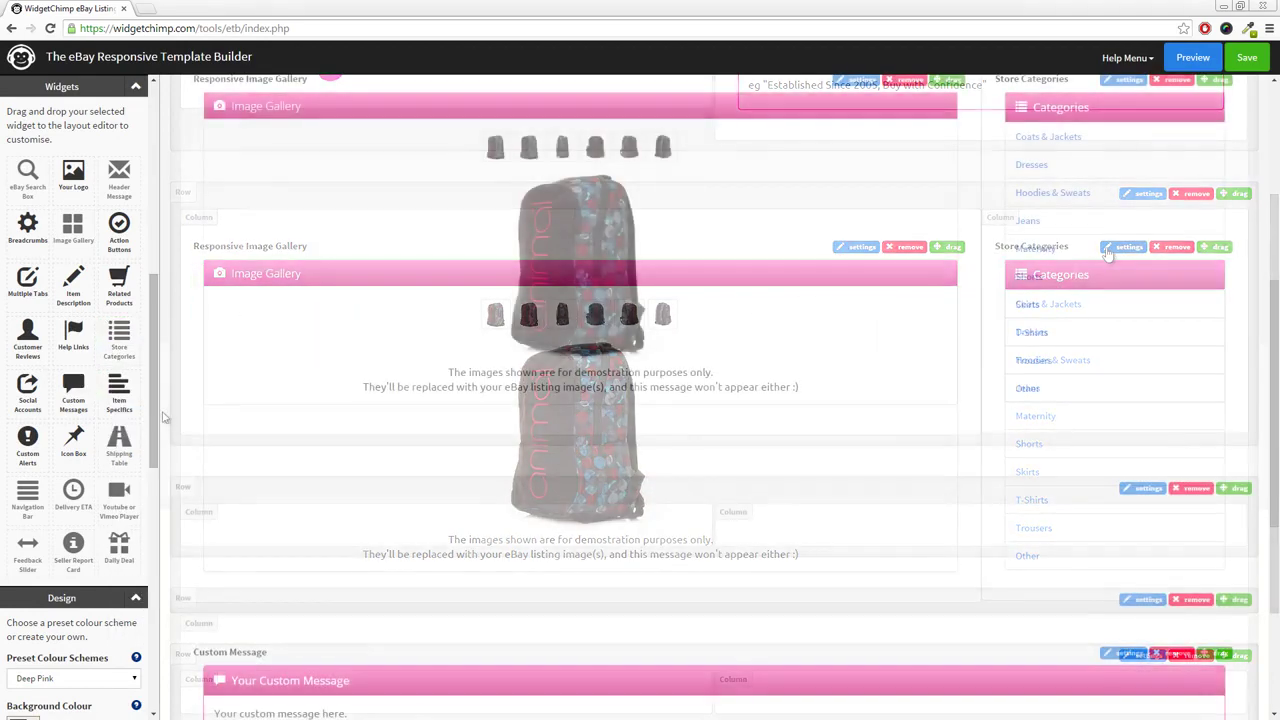
pyautogui.moveTo(119, 232); pyautogui.dragTo(292, 443)
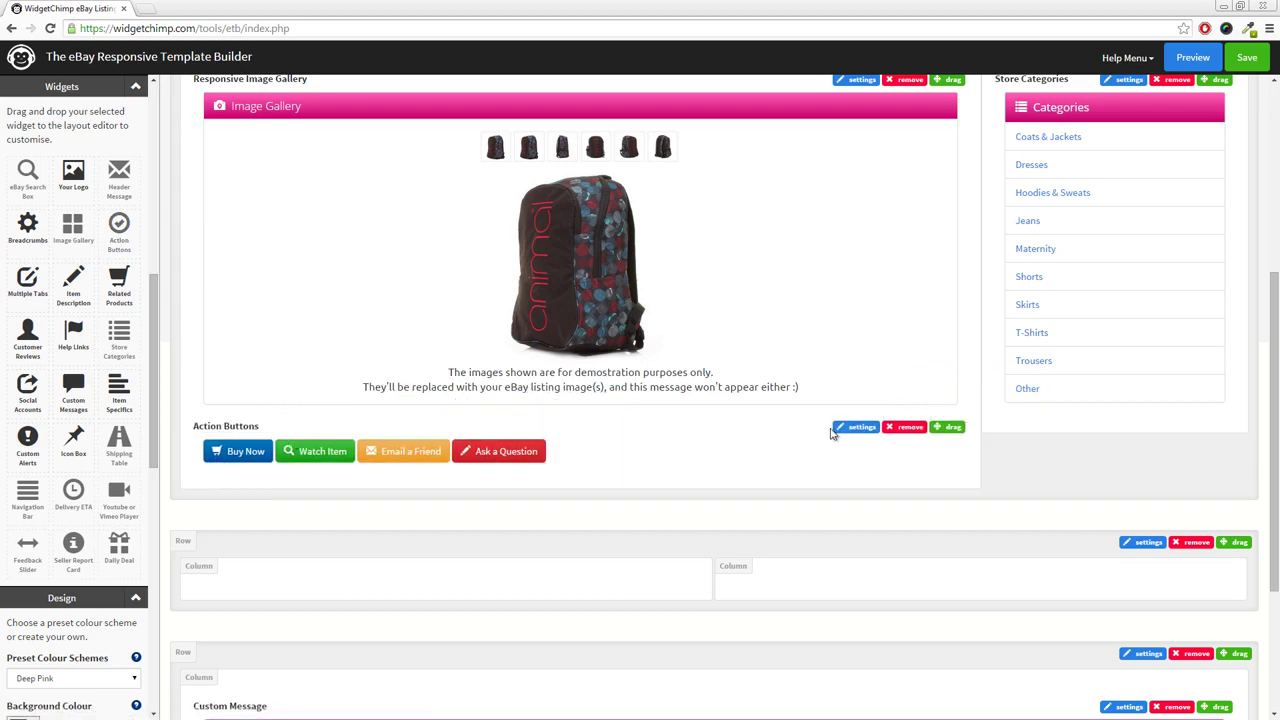
# Save the Action Buttons settings and put Customer Reviews in the next row's left column.
pyautogui.click(857, 430)
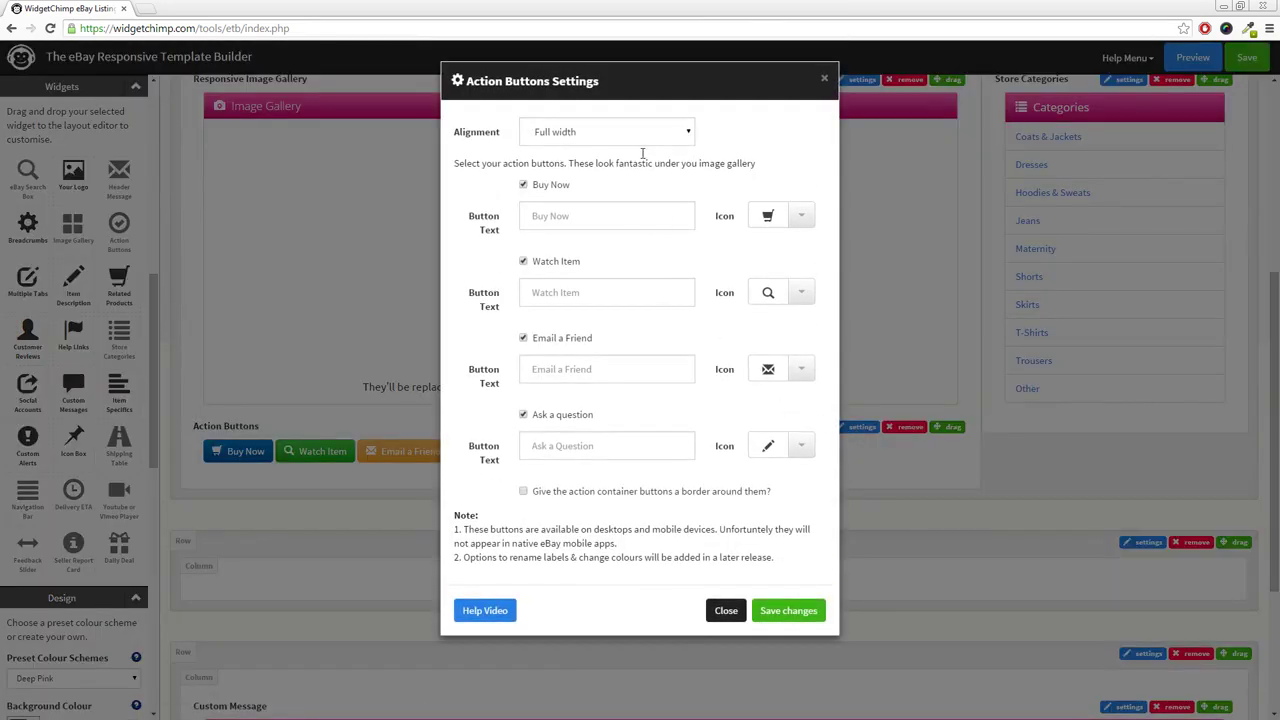
pyautogui.click(785, 614)
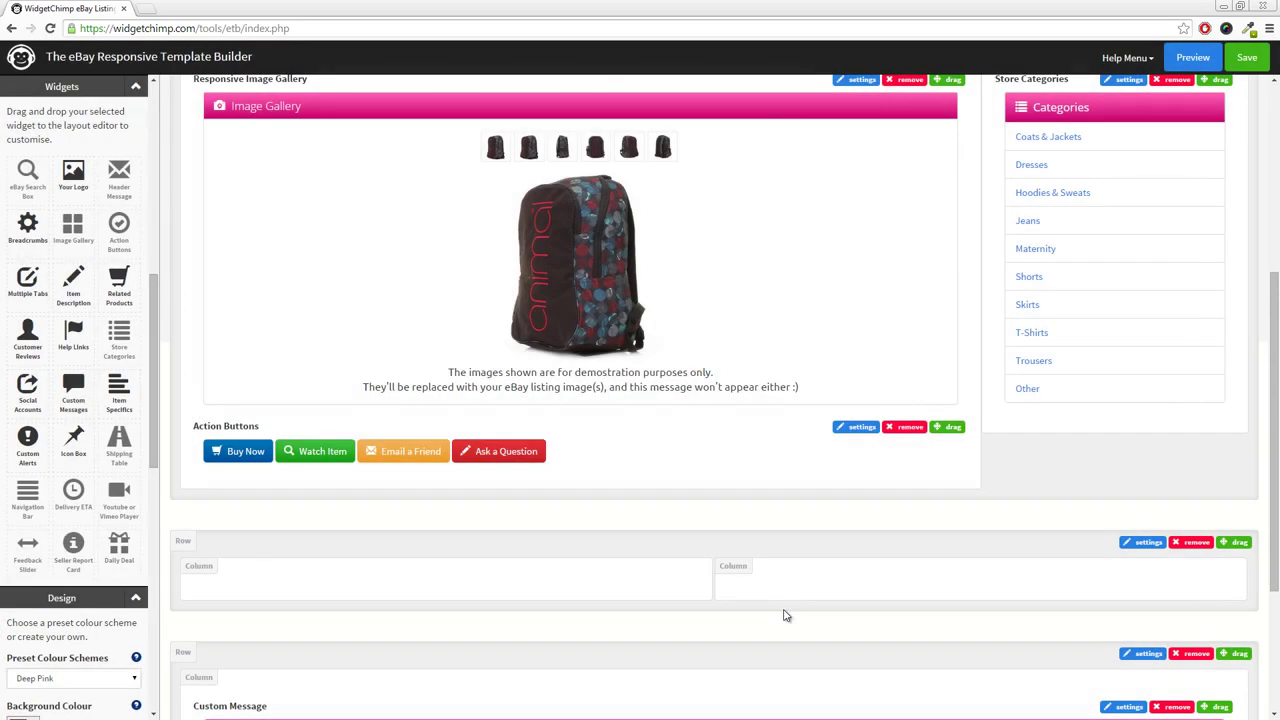
pyautogui.scroll(-1, 786, 611)
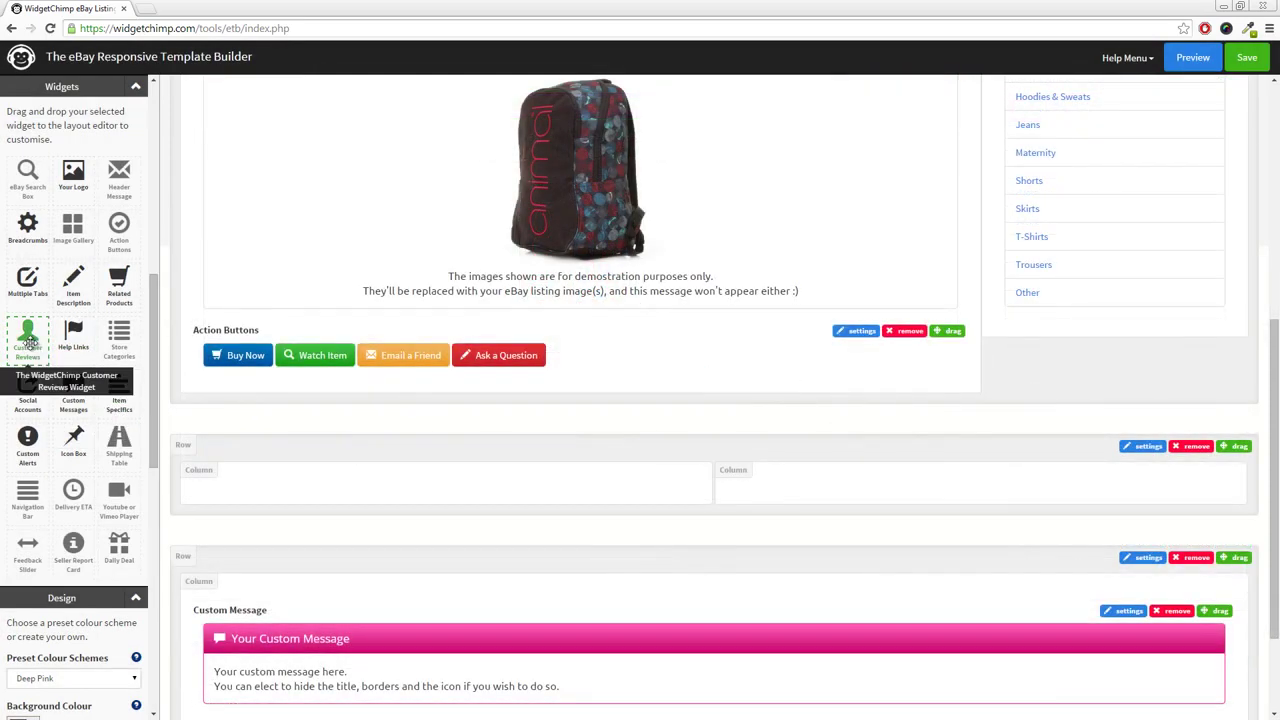
pyautogui.moveTo(28, 340); pyautogui.dragTo(230, 495)
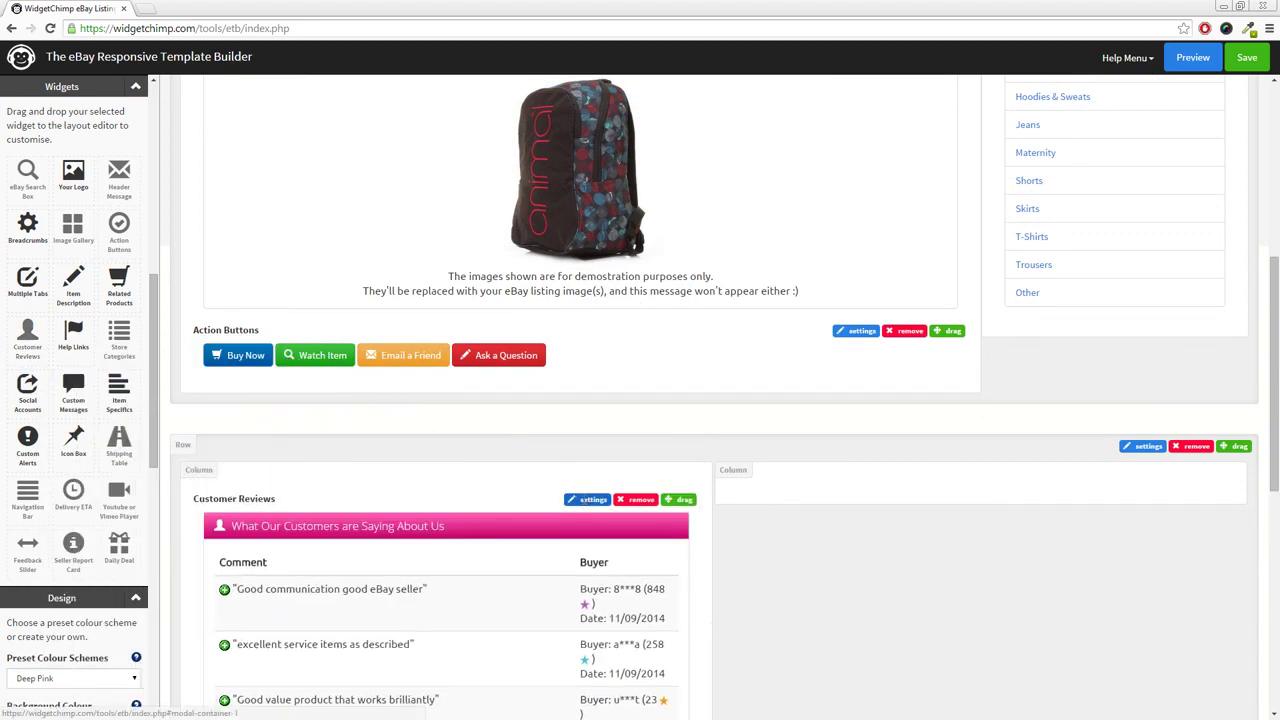
# Save the Customer Reviews settings and add Related Products beside them.
pyautogui.scroll(-3, 590, 300)
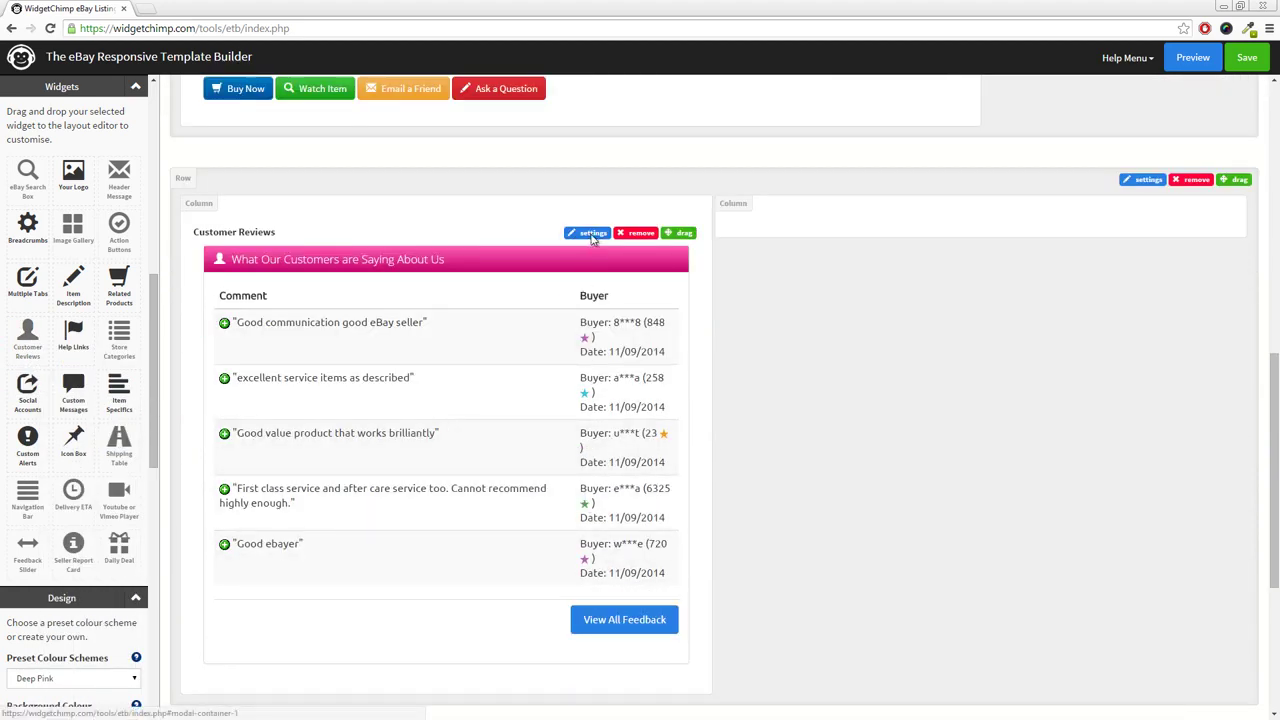
pyautogui.click(590, 233)
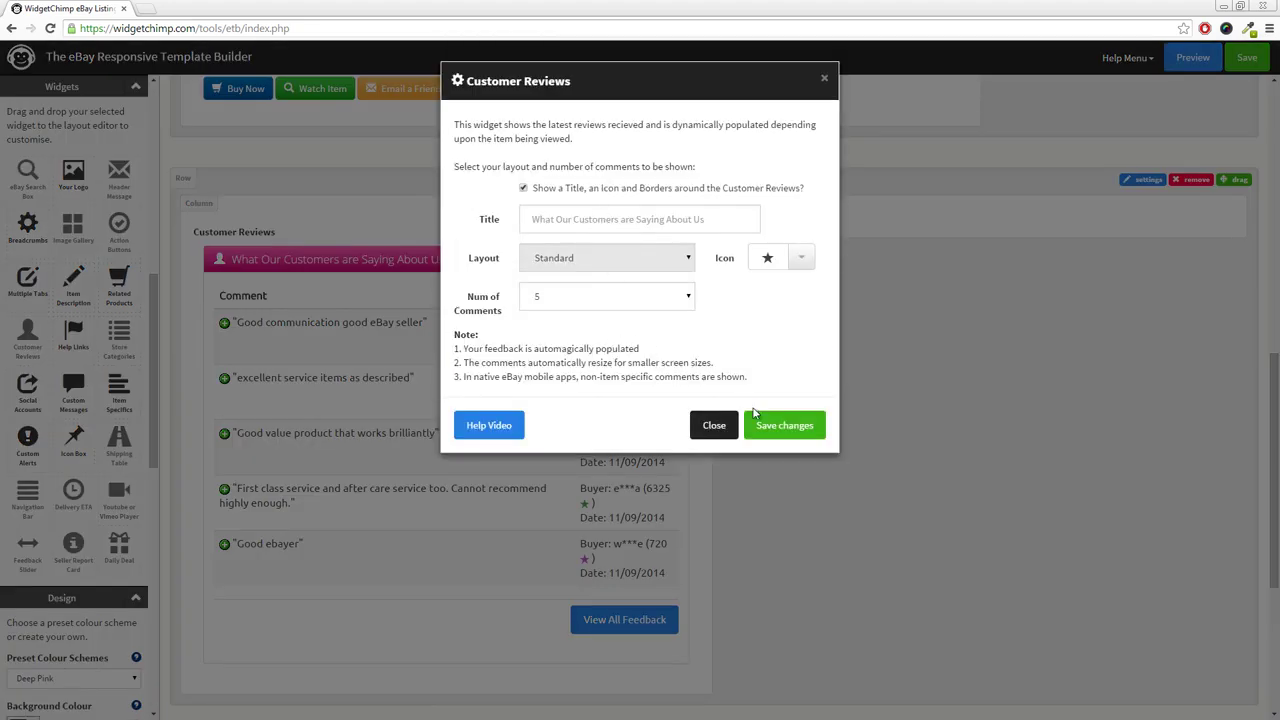
pyautogui.click(768, 426)
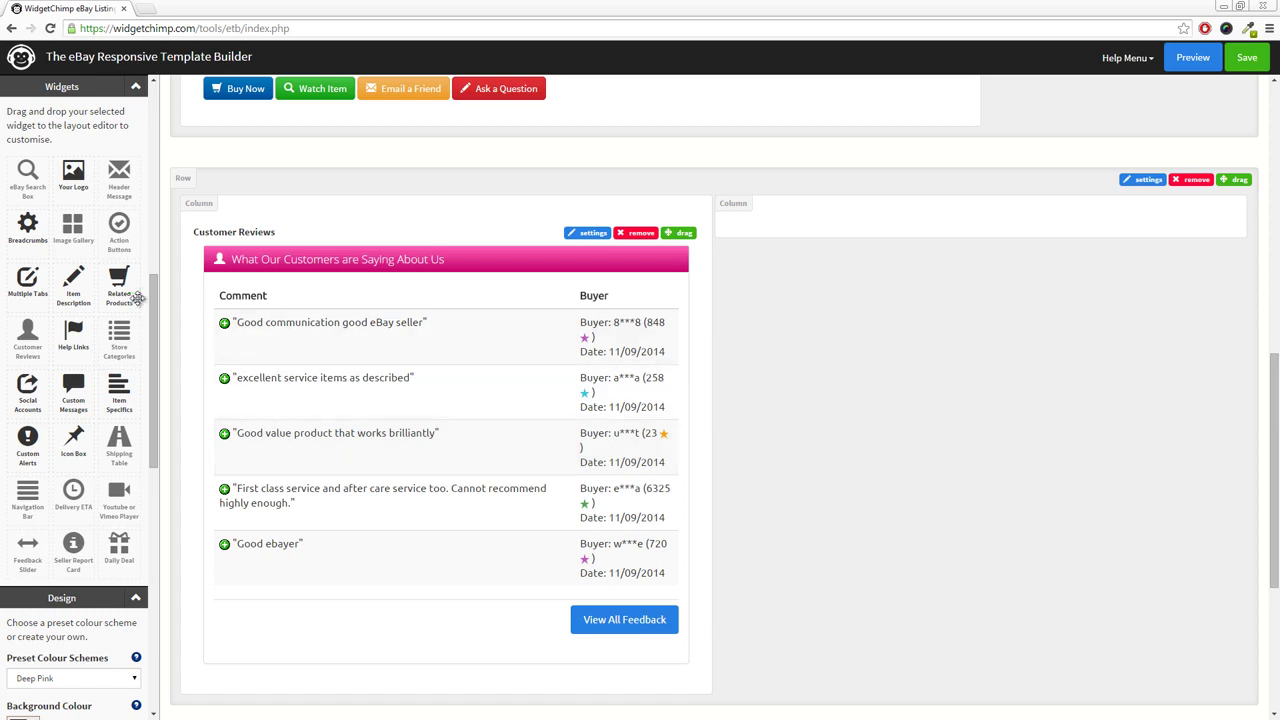
pyautogui.moveTo(119, 280); pyautogui.dragTo(800, 240)
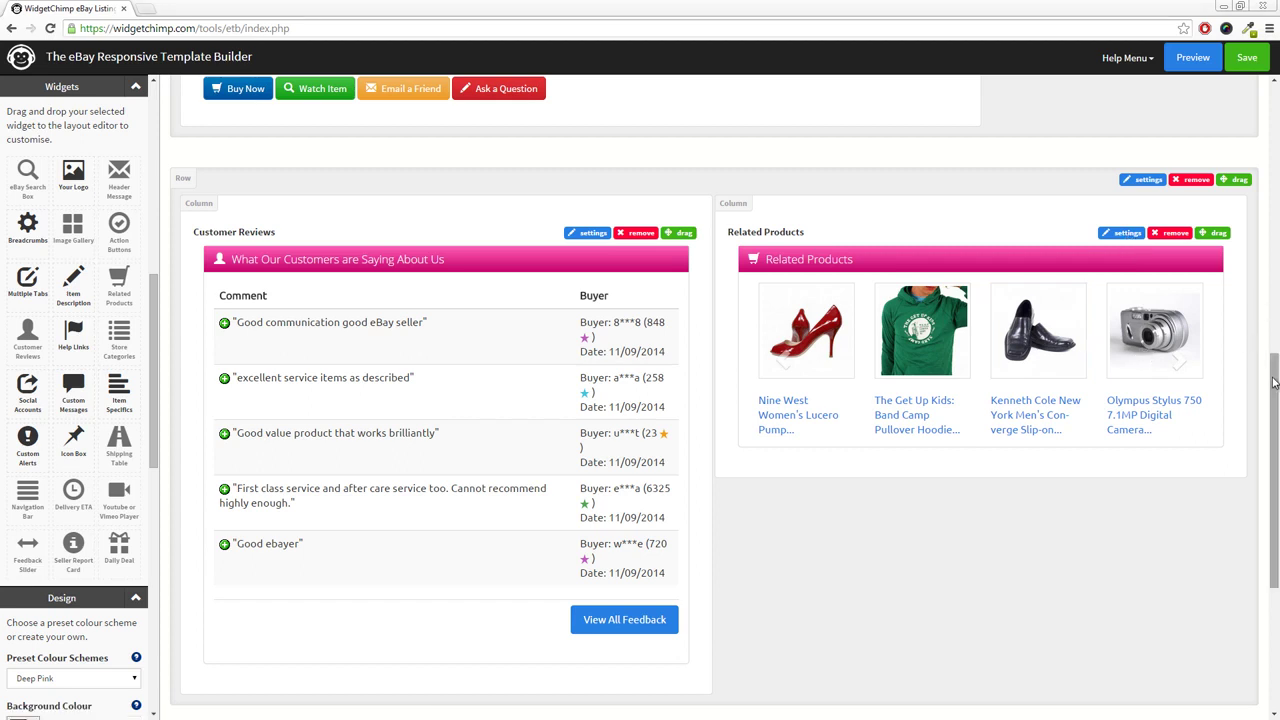
pyautogui.moveTo(1272, 382); pyautogui.dragTo(1274, 304)
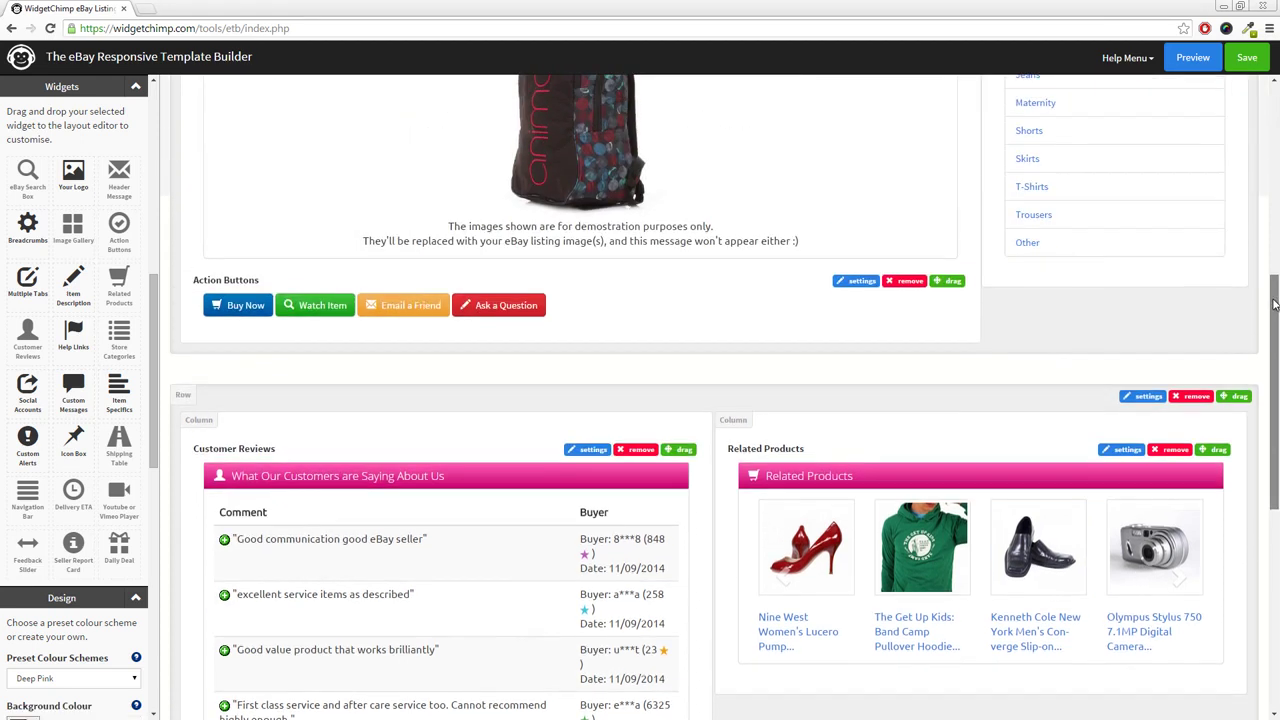
pyautogui.click(862, 282)
pyautogui.click(626, 216)
pyautogui.write('Sofort-Kaufen')
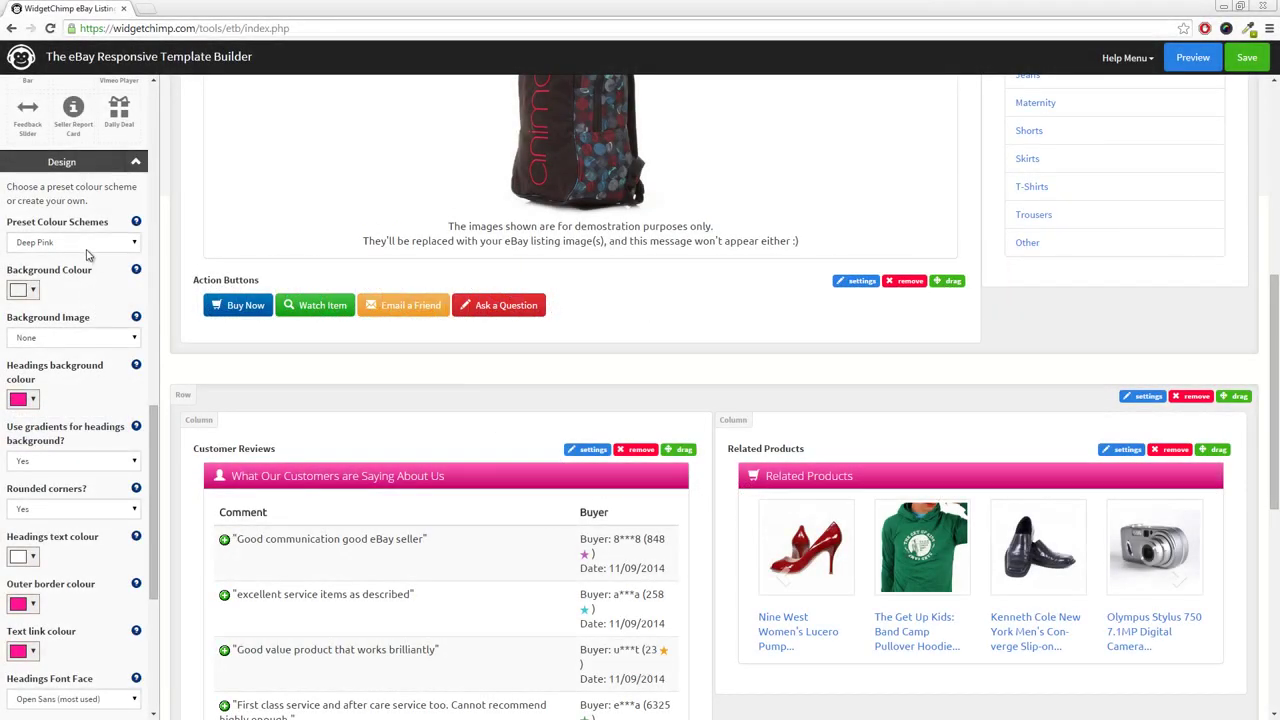
# After trying Black and Bright Green, apply the eBay Blue preset colour scheme.
pyautogui.click(88, 245)
pyautogui.click(74, 303)
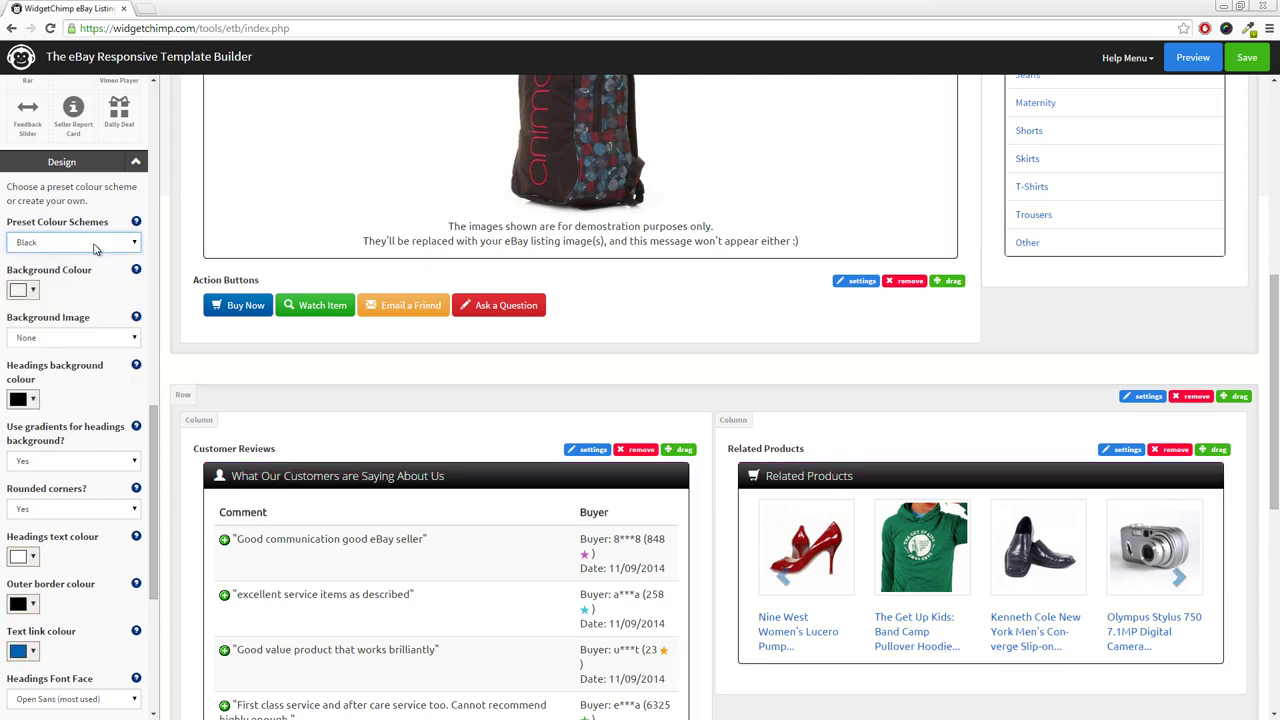
pyautogui.click(96, 245)
pyautogui.click(68, 327)
pyautogui.click(98, 248)
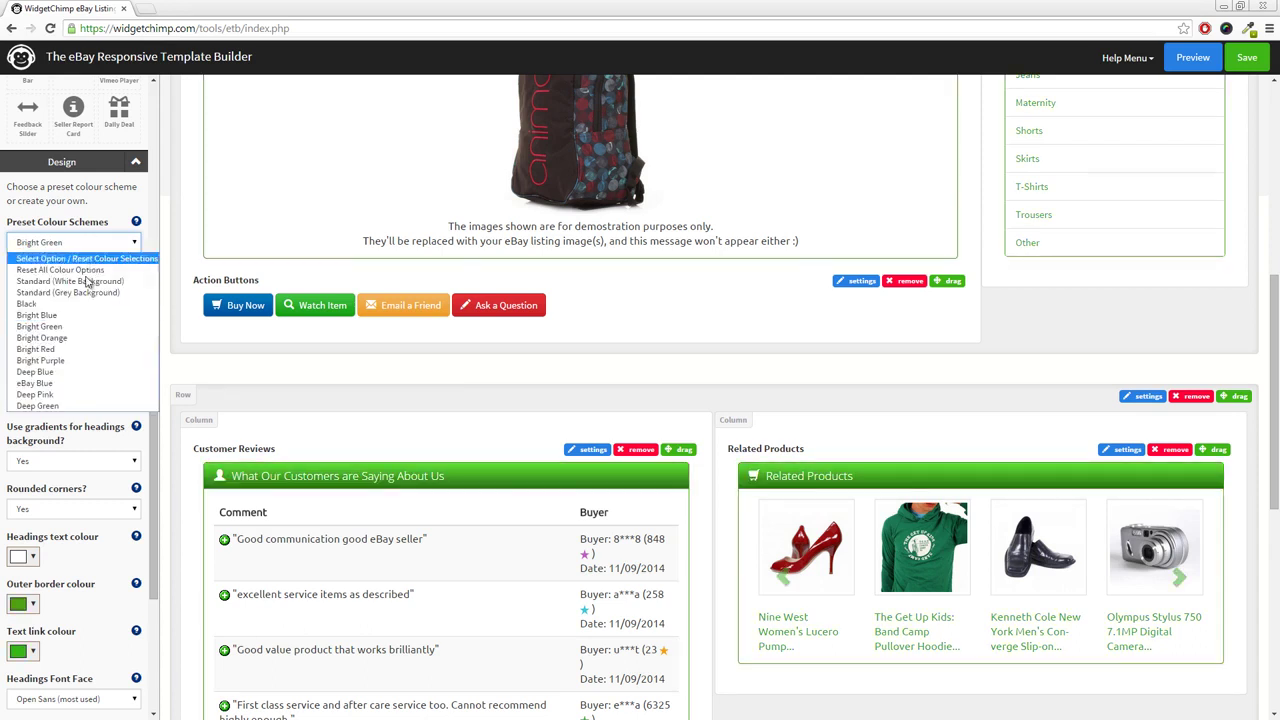
pyautogui.click(36, 383)
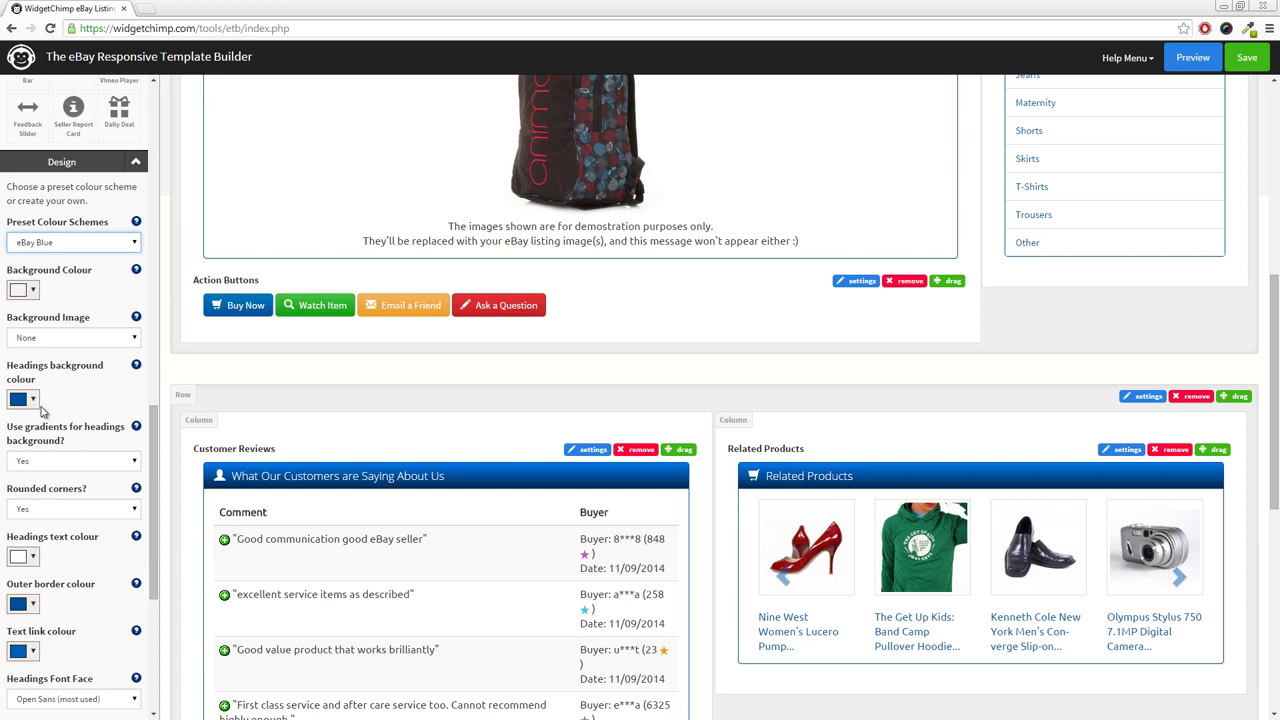
pyautogui.click(36, 400)
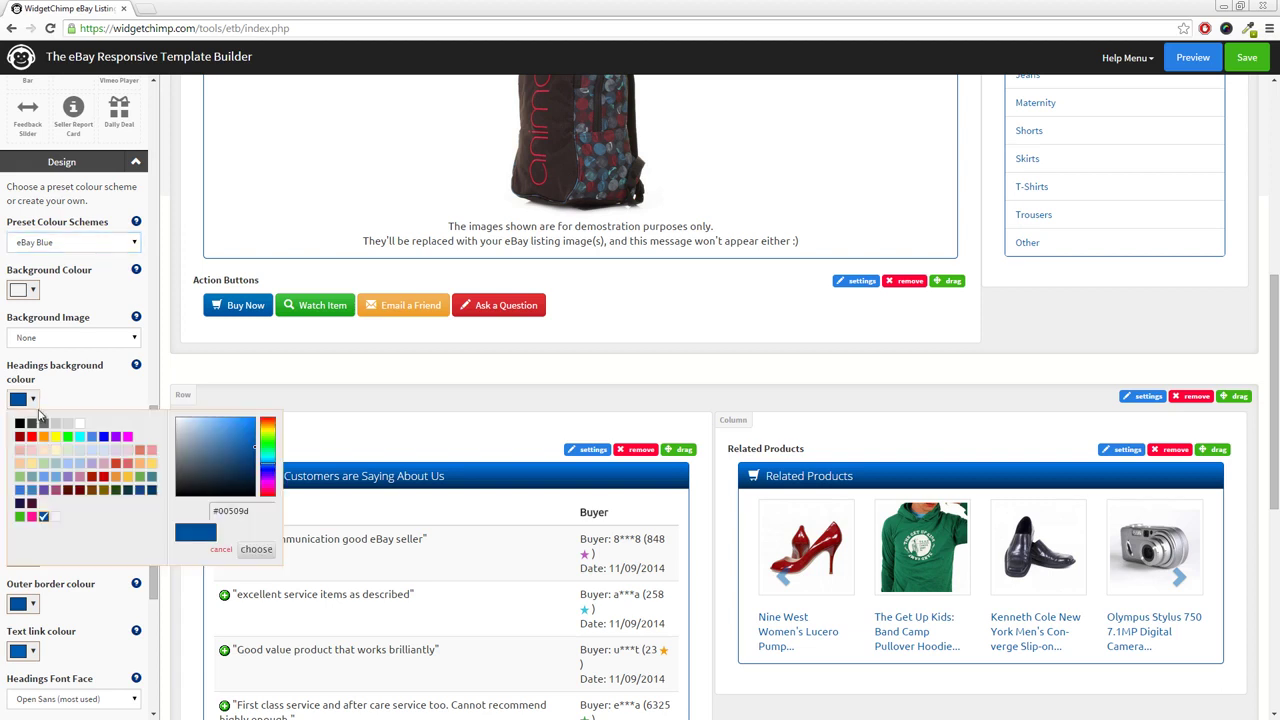
pyautogui.click(95, 407)
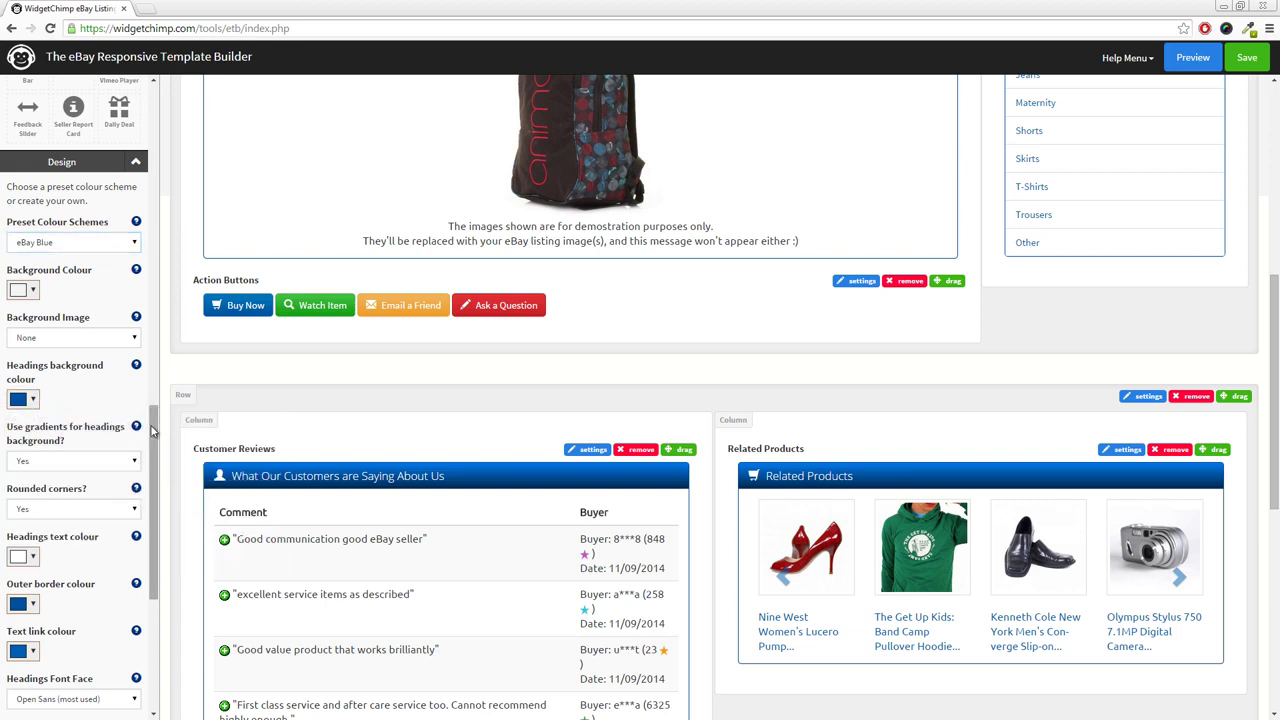
pyautogui.moveTo(153, 443); pyautogui.dragTo(153, 505)
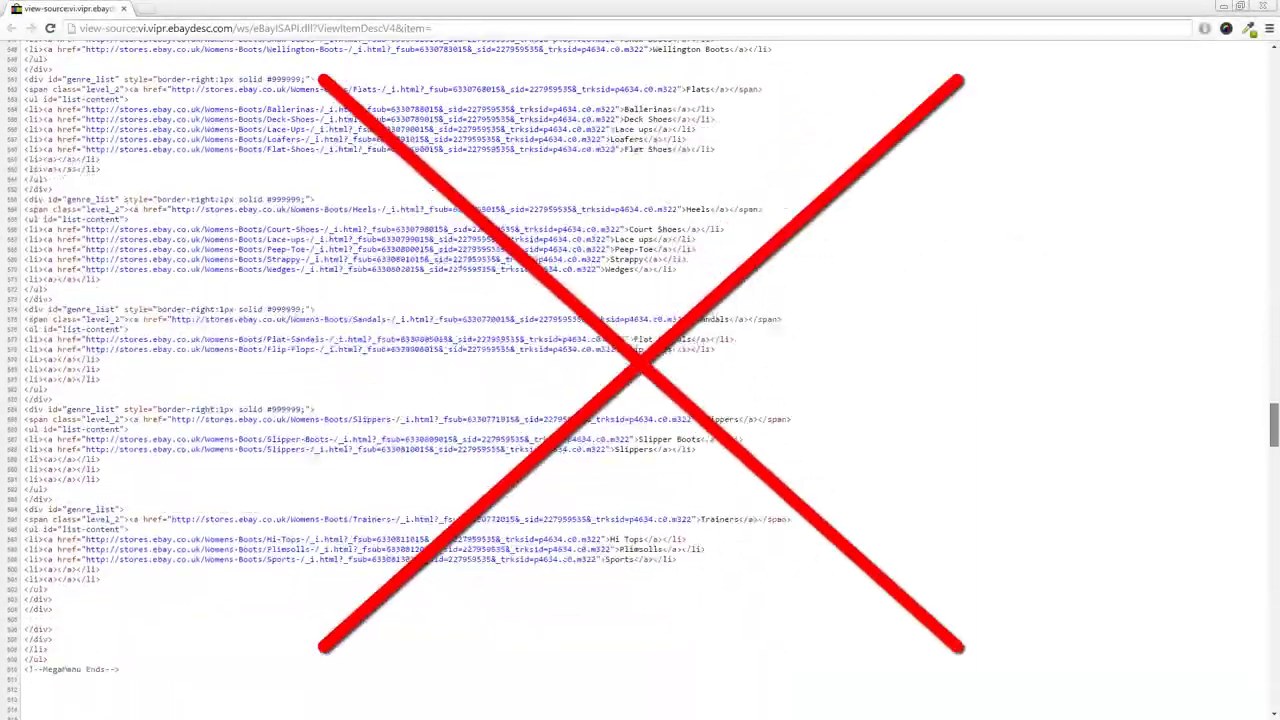
pyautogui.scroll(-6, 640, 400)
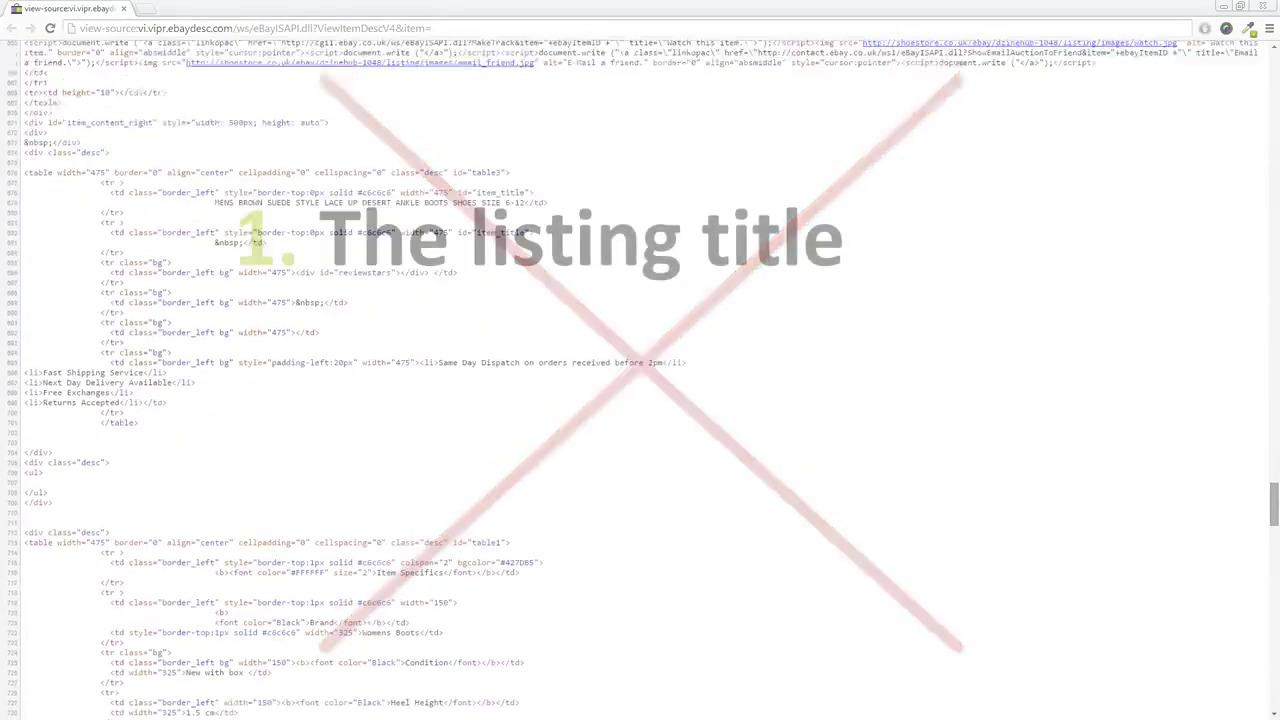